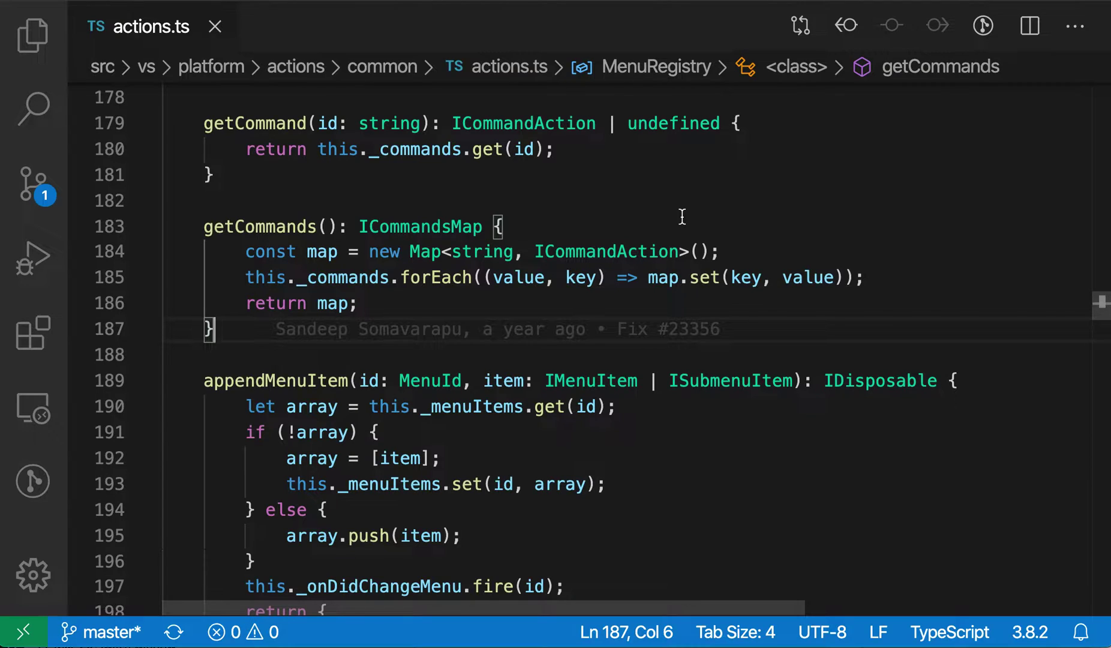
# Step: Show the GitLens file history of actions.ts and choose the 'Strict null check panelActions' commit a588a96
pyautogui.press('super+shift+p')
pyautogui.write('show file')
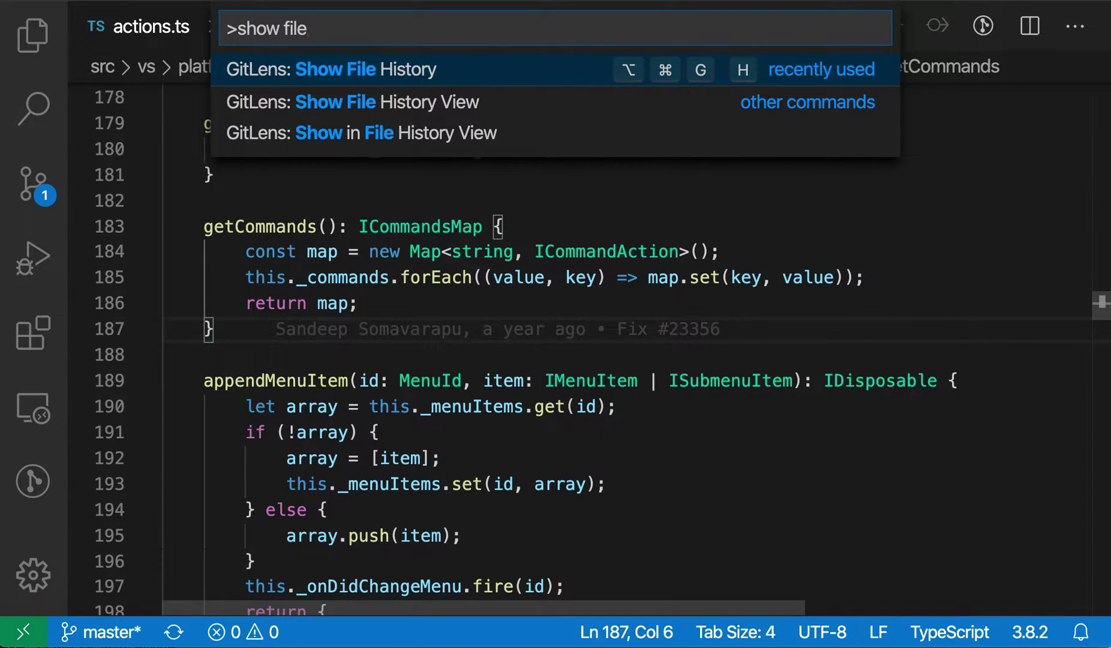
pyautogui.press('Return')
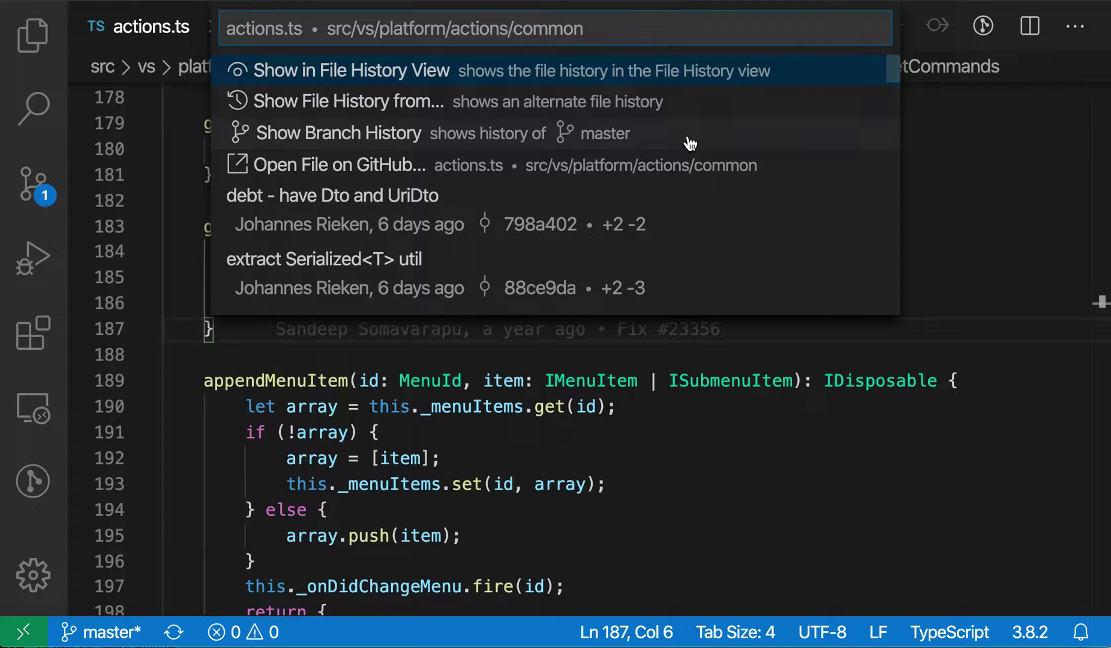
pyautogui.scroll(-2, 690, 144)
pyautogui.scroll(-1, 690, 143)
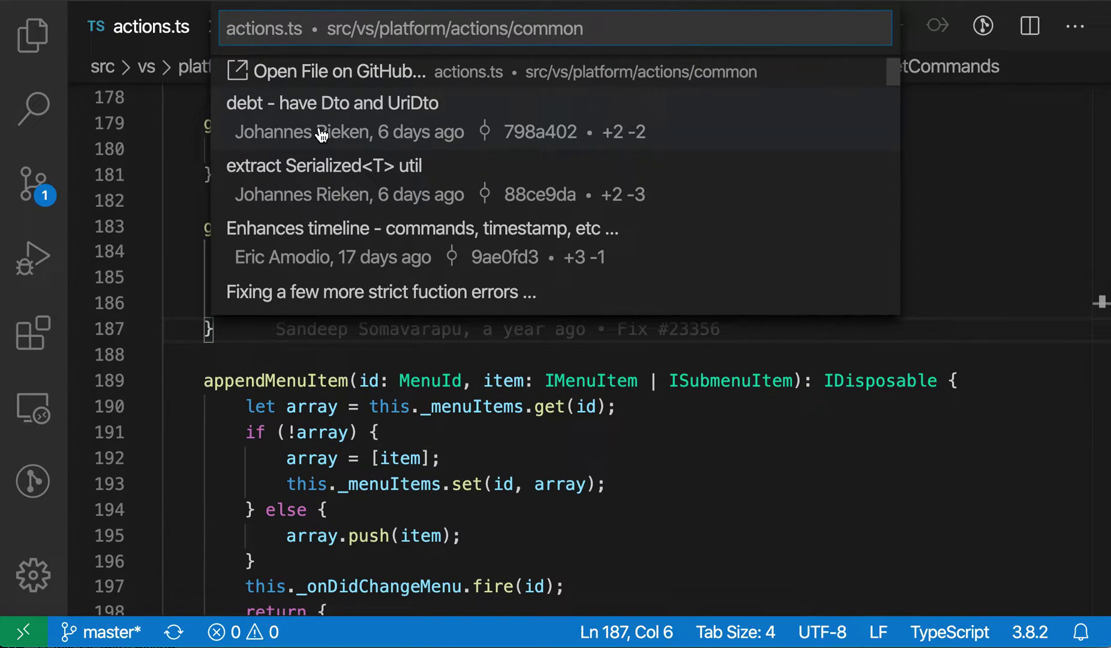
pyautogui.scroll(-1, 319, 133)
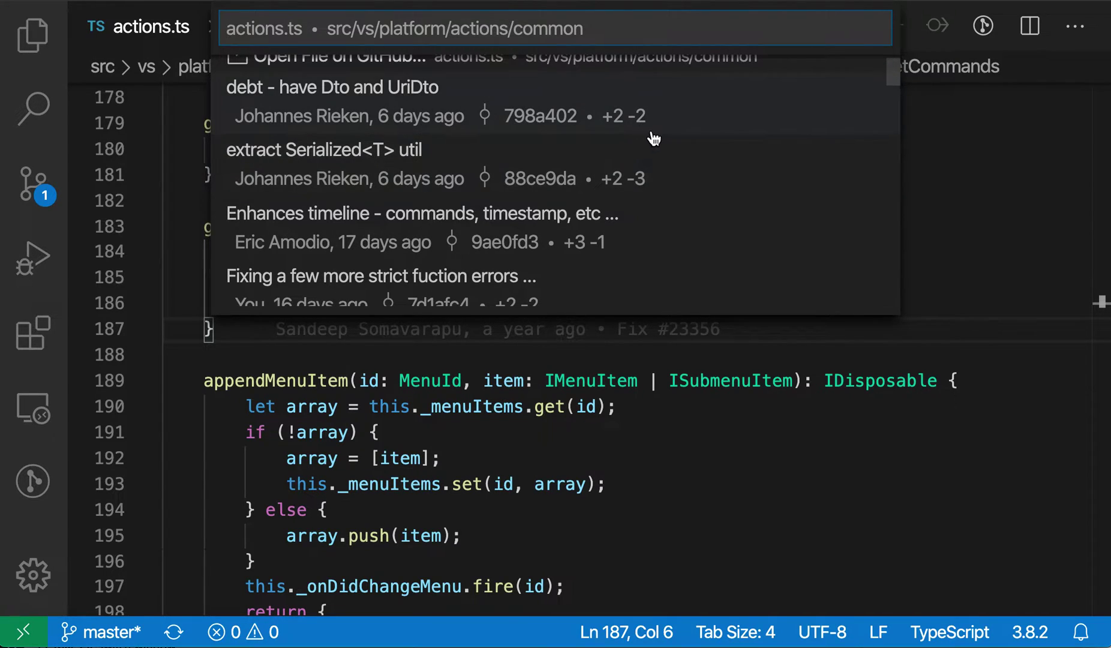
pyautogui.scroll(-5, 620, 194)
pyautogui.scroll(-5, 619, 191)
pyautogui.scroll(-5, 621, 192)
pyautogui.scroll(-5, 620, 192)
pyautogui.scroll(-5, 620, 192)
pyautogui.scroll(-5, 620, 192)
pyautogui.scroll(-3, 620, 192)
pyautogui.scroll(-3, 619, 192)
pyautogui.scroll(3, 620, 193)
pyautogui.scroll(5, 619, 192)
pyautogui.scroll(5, 619, 193)
pyautogui.scroll(2, 620, 192)
pyautogui.scroll(3, 620, 194)
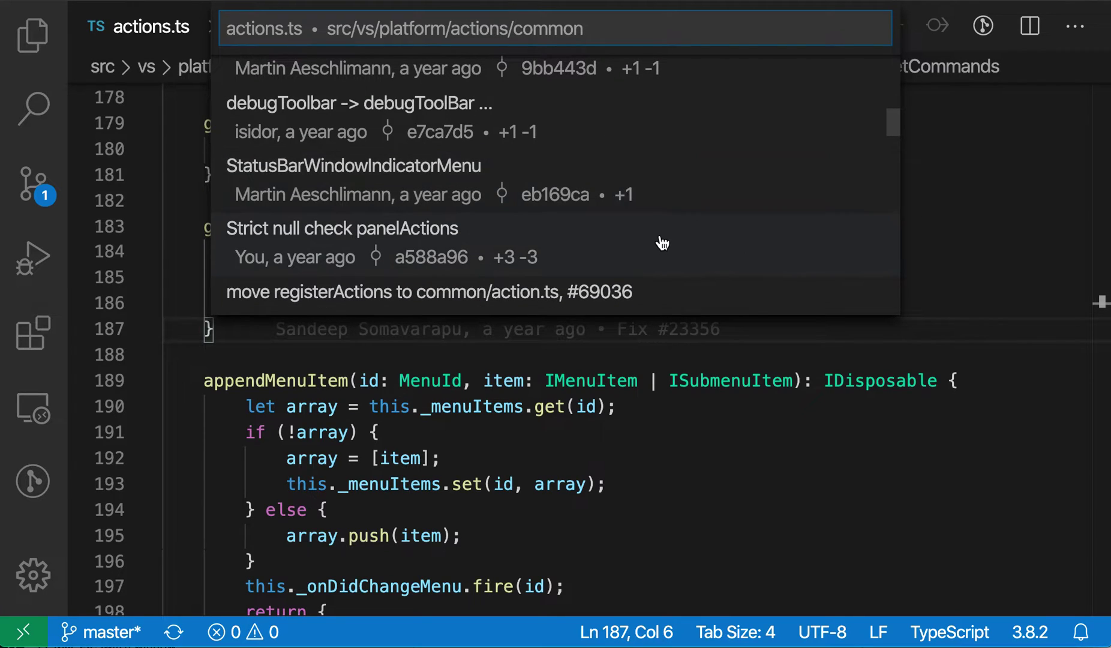
pyautogui.click(675, 256)
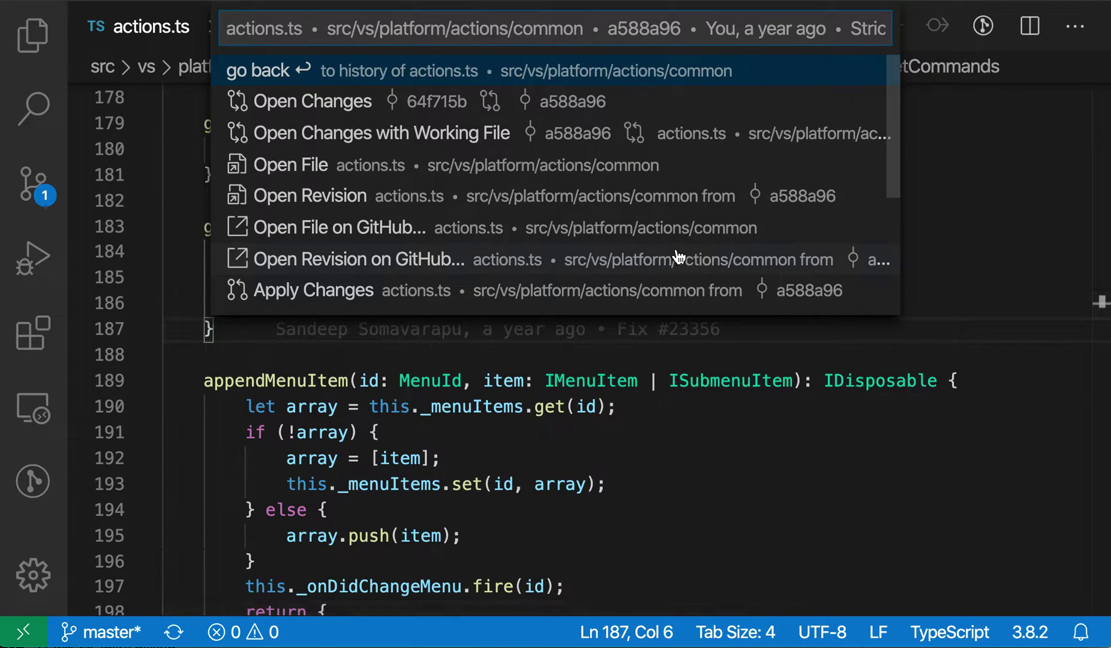
pyautogui.moveTo(564, 258)
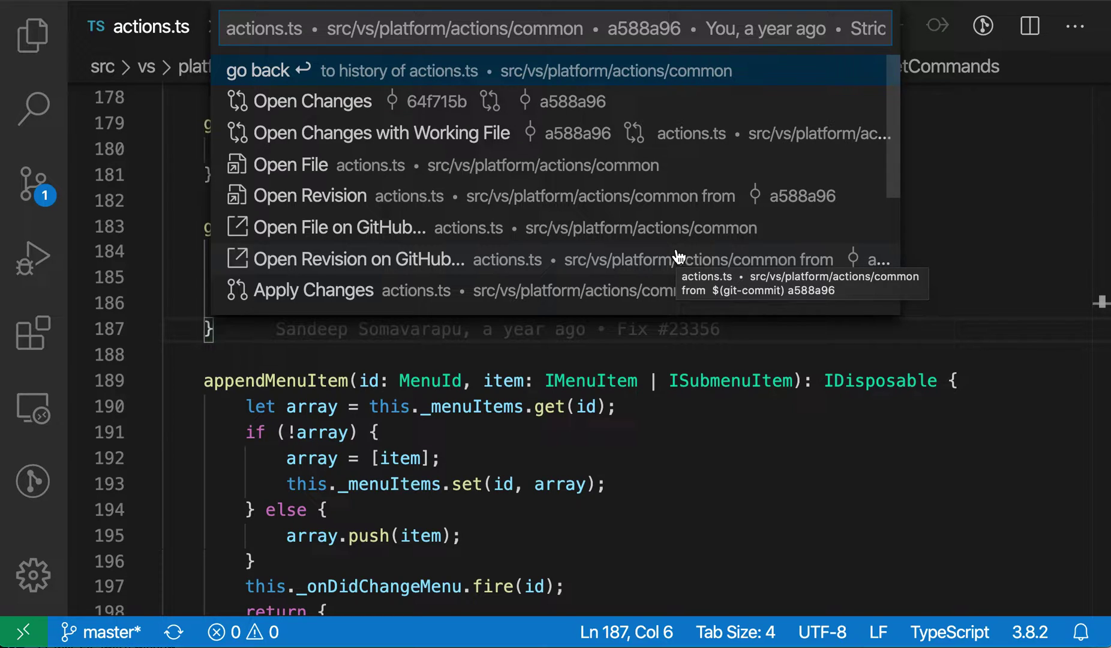
pyautogui.scroll(-3, 493, 212)
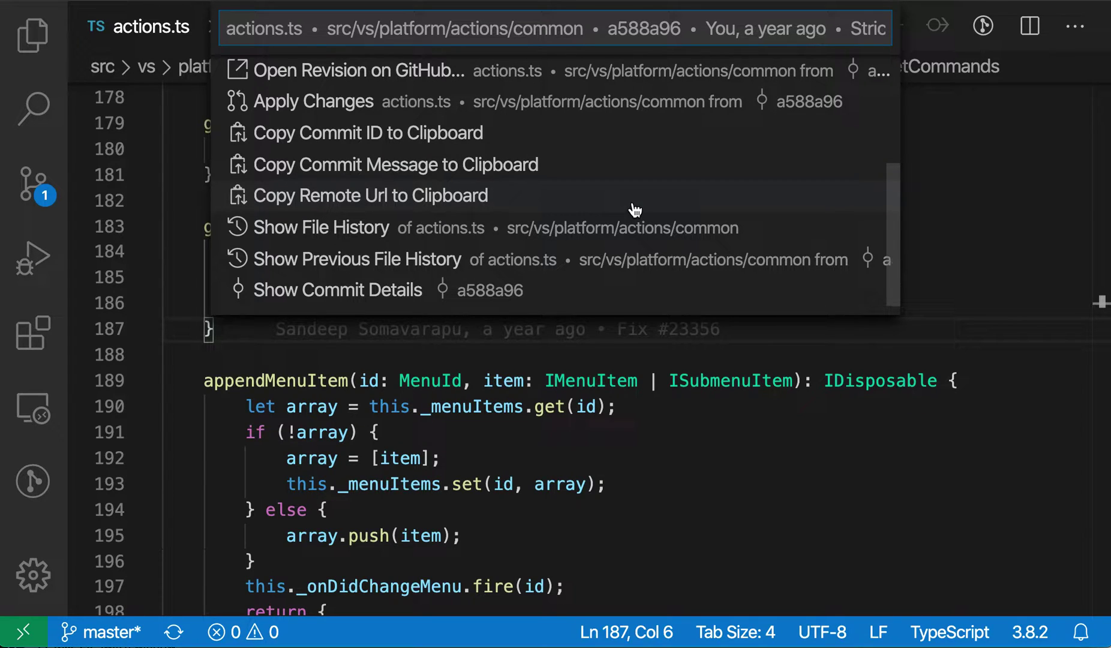
pyautogui.scroll(2, 634, 210)
pyautogui.scroll(1, 633, 210)
pyautogui.scroll(1, 633, 209)
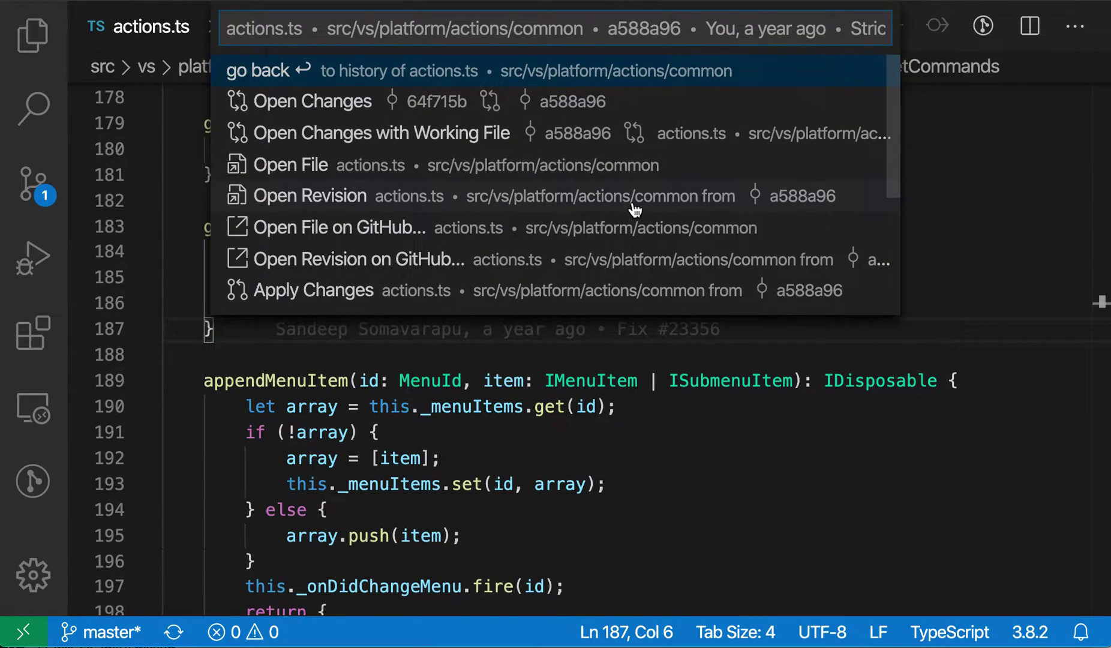
# Step: Review commit a588a96's changes to actions.ts in the diff, then close it and return to command search
pyautogui.click(314, 108)
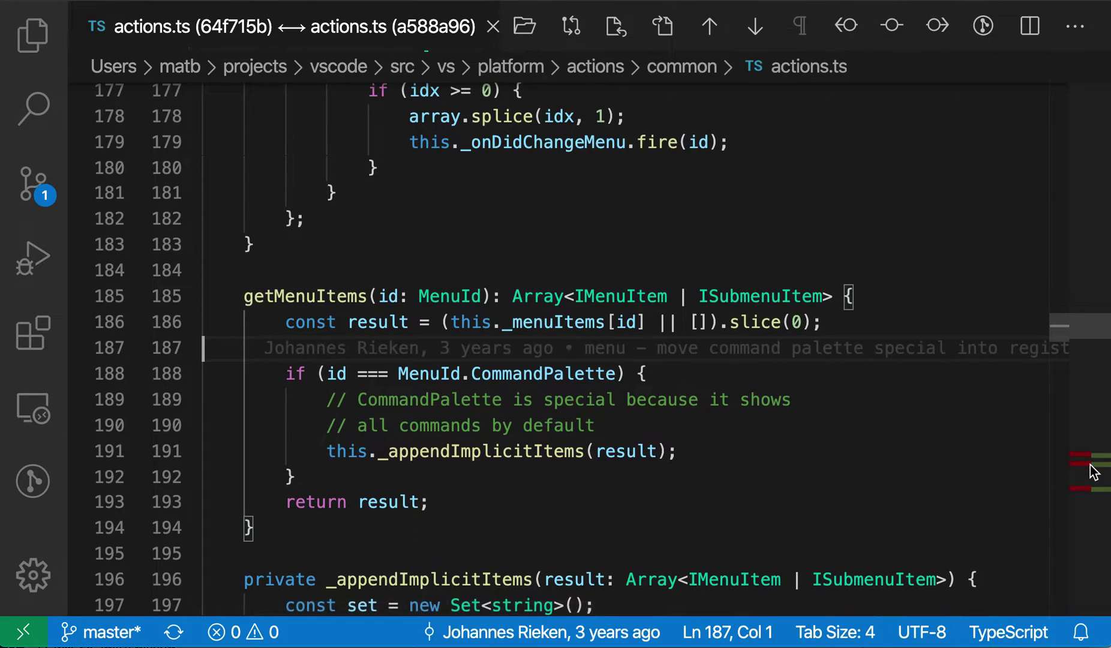
pyautogui.click(1091, 471)
pyautogui.scroll(1, 601, 266)
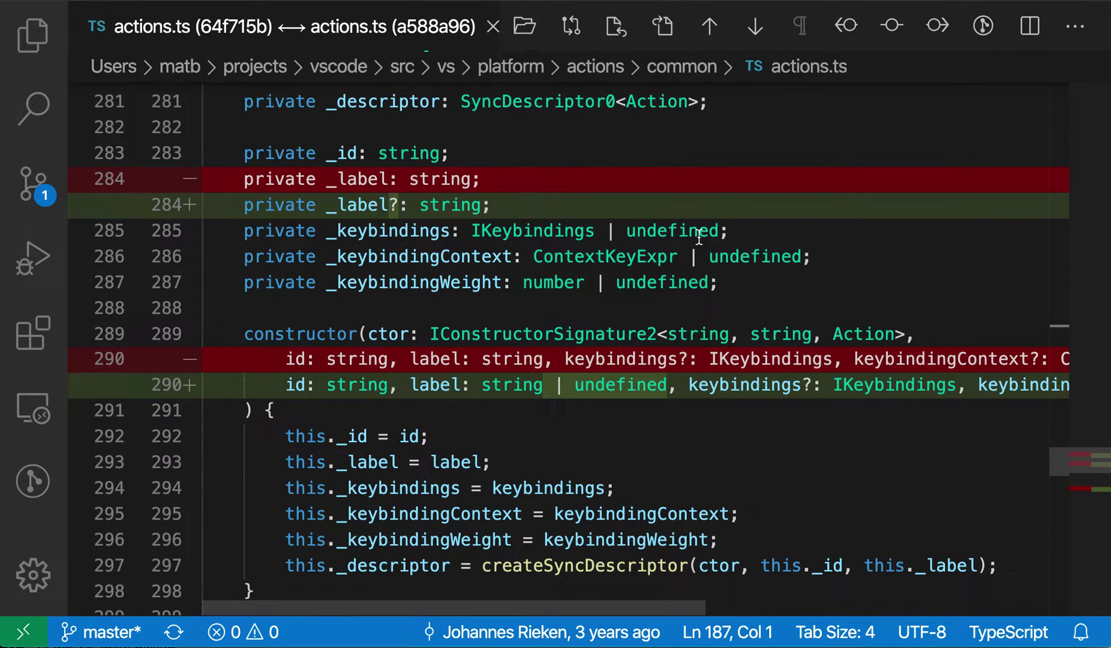
pyautogui.press('super+w')
pyautogui.press('super+shift+p')
pyautogui.write('sho')
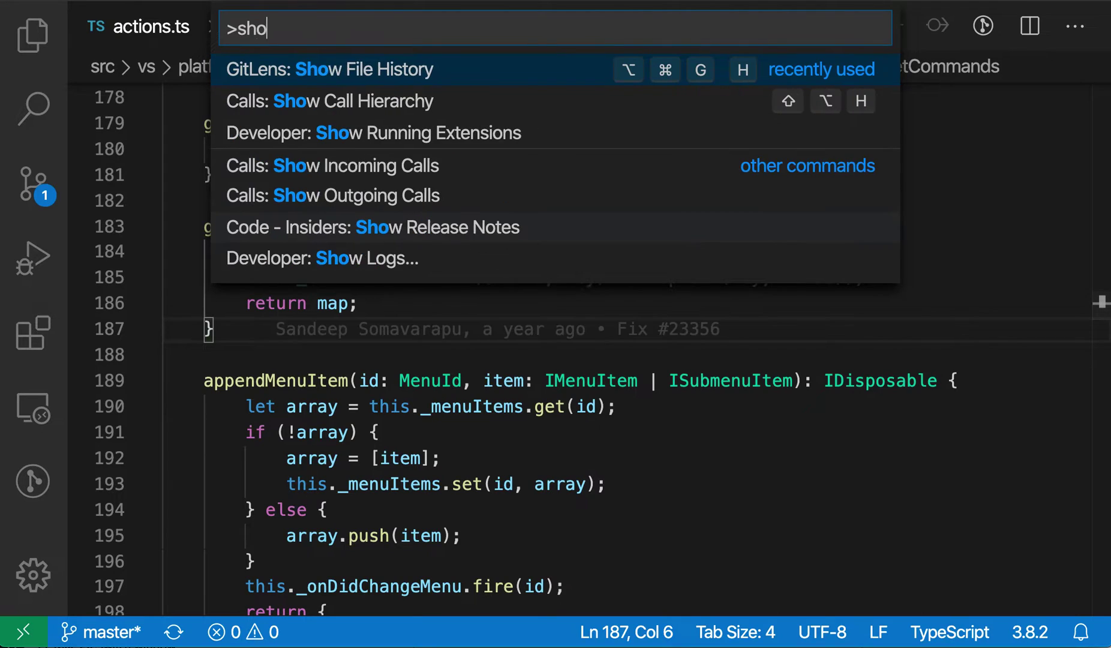
pyautogui.write('w')
# Step: Reopen the actions.ts file history and filter its commits by 'strict'
pyautogui.press('Escape')
pyautogui.press('super+p')
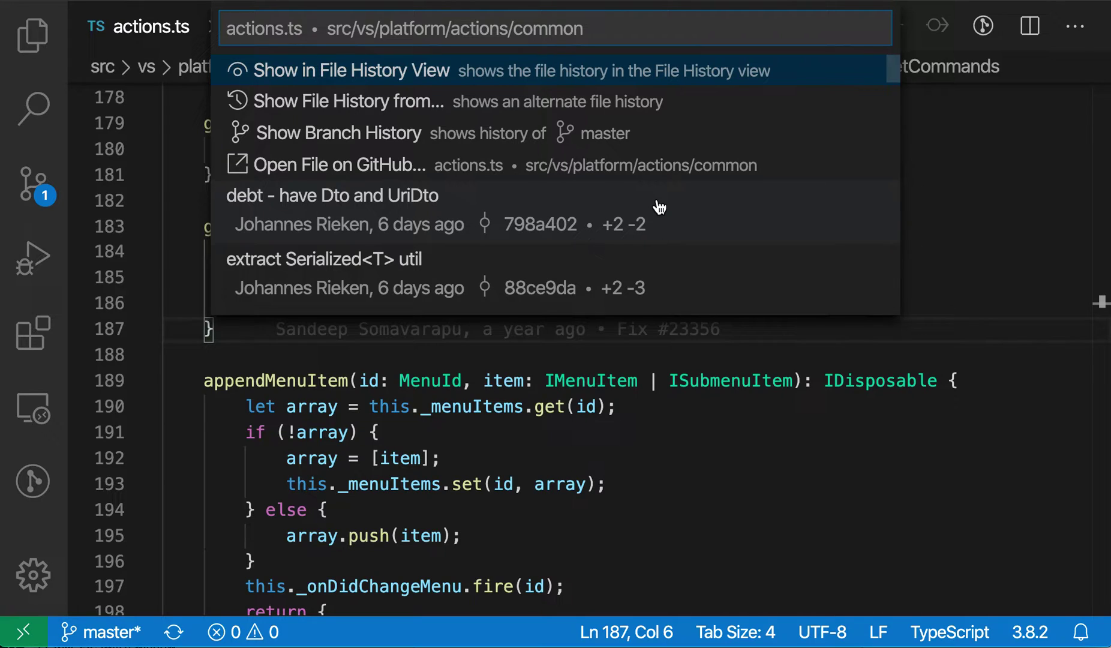
pyautogui.scroll(-2, 658, 207)
pyautogui.scroll(-2, 658, 207)
pyautogui.scroll(-2, 658, 207)
pyautogui.scroll(-3, 657, 206)
pyautogui.scroll(-8, 657, 207)
pyautogui.scroll(4, 658, 207)
pyautogui.scroll(5, 658, 207)
pyautogui.write('strict')
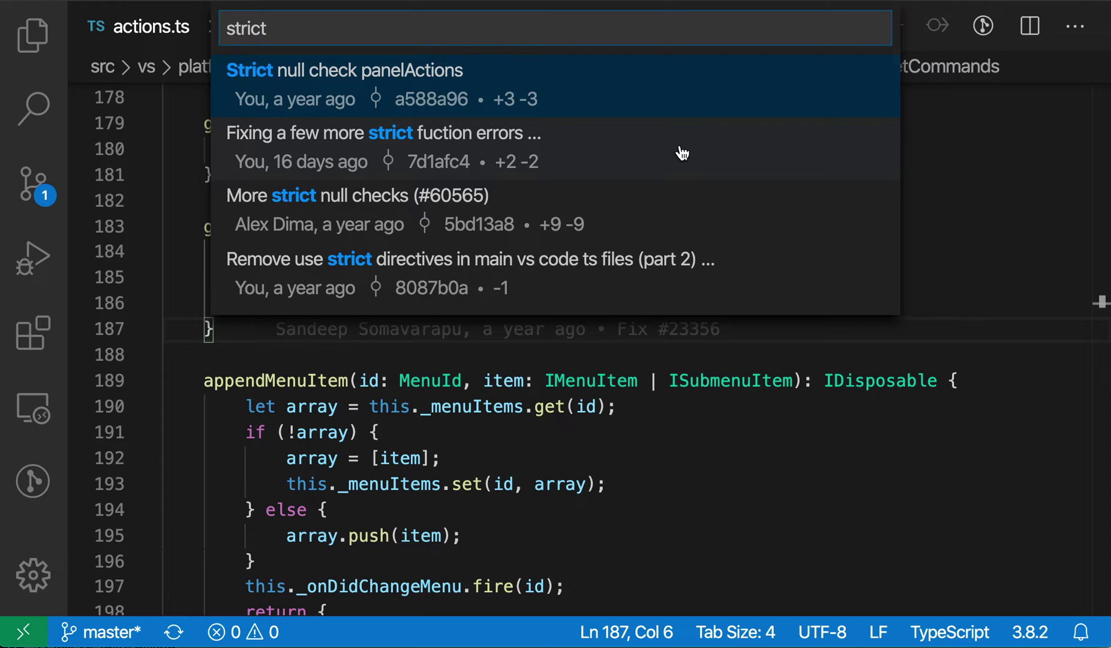
# Step: View actions for the 'Strict null check panelActions' commit, then go back to the history list
pyautogui.click(629, 106)
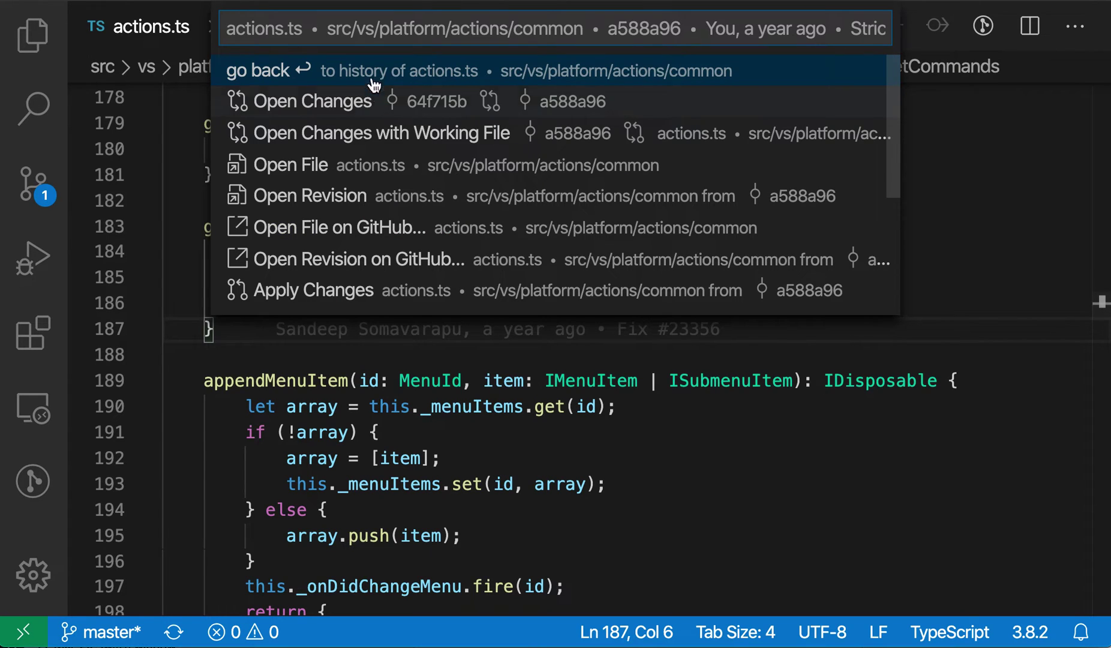
pyautogui.click(398, 75)
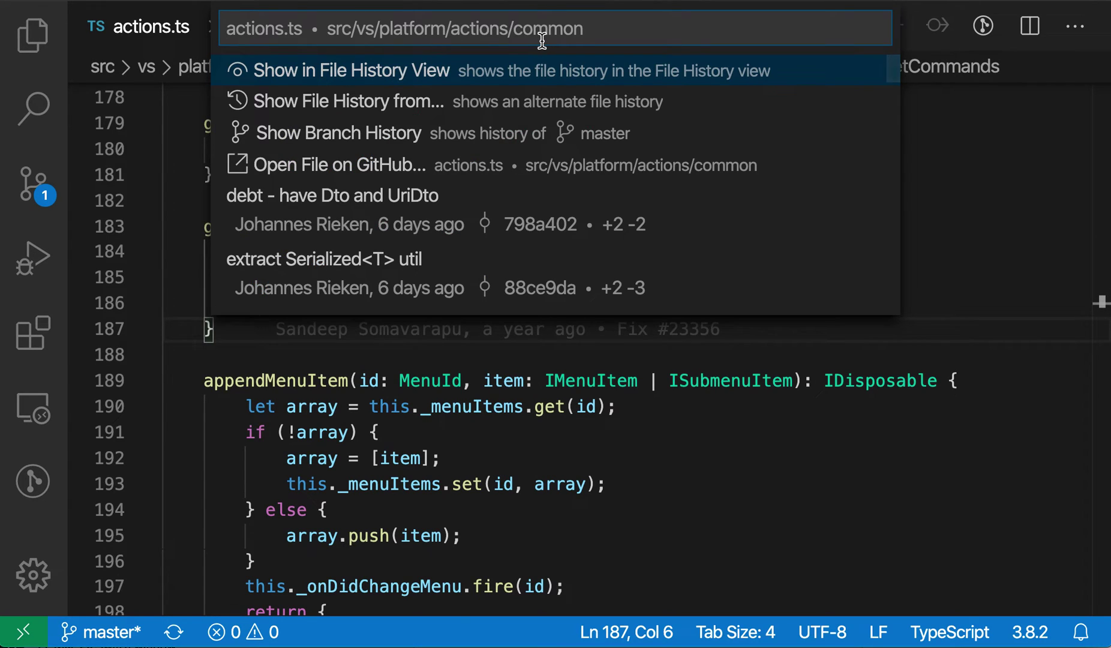
pyautogui.write('menu')
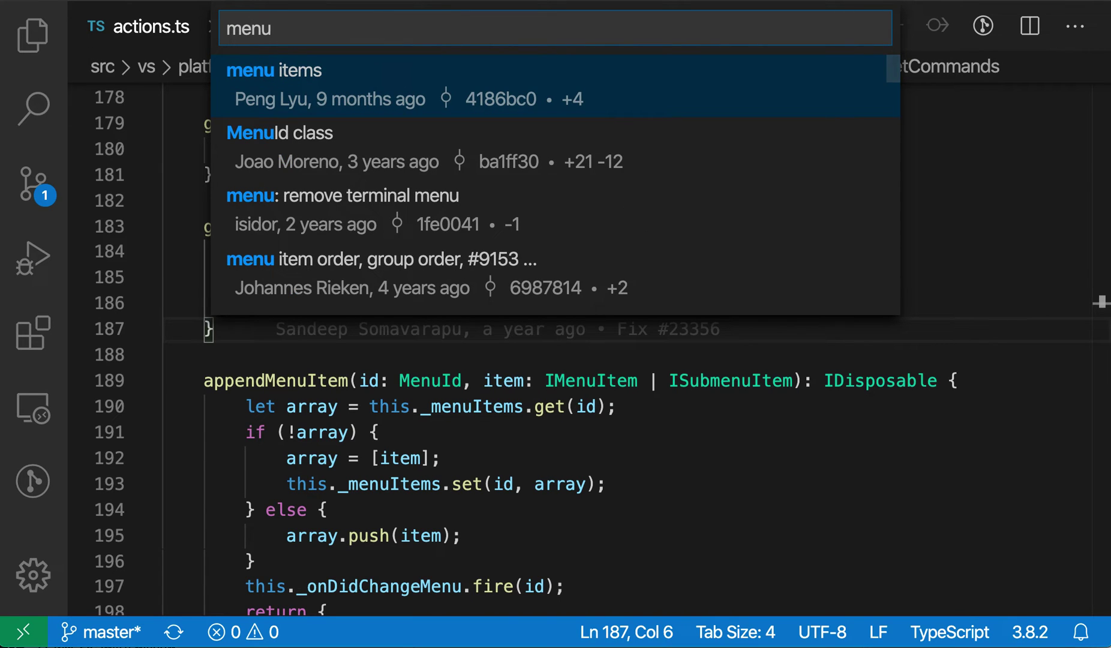
pyautogui.scroll(-5, 596, 172)
pyautogui.scroll(-3, 596, 173)
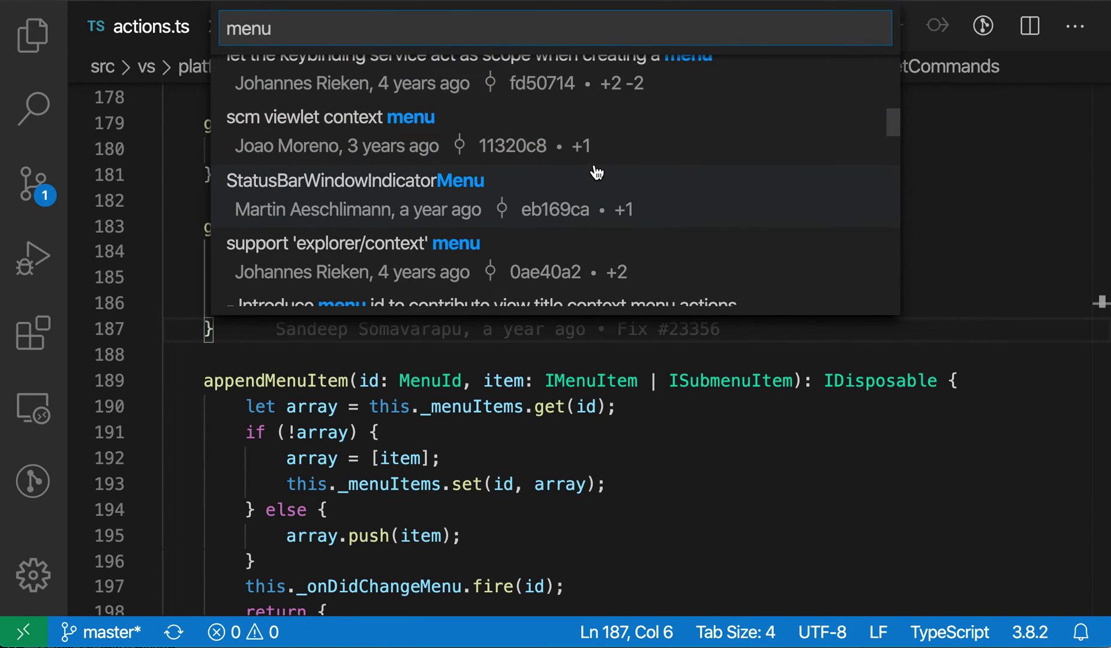
pyautogui.scroll(5, 596, 172)
# Step: View actions for the 'MenuId class' commit ba1ff30, then go back to the unfiltered history
pyautogui.click(596, 172)
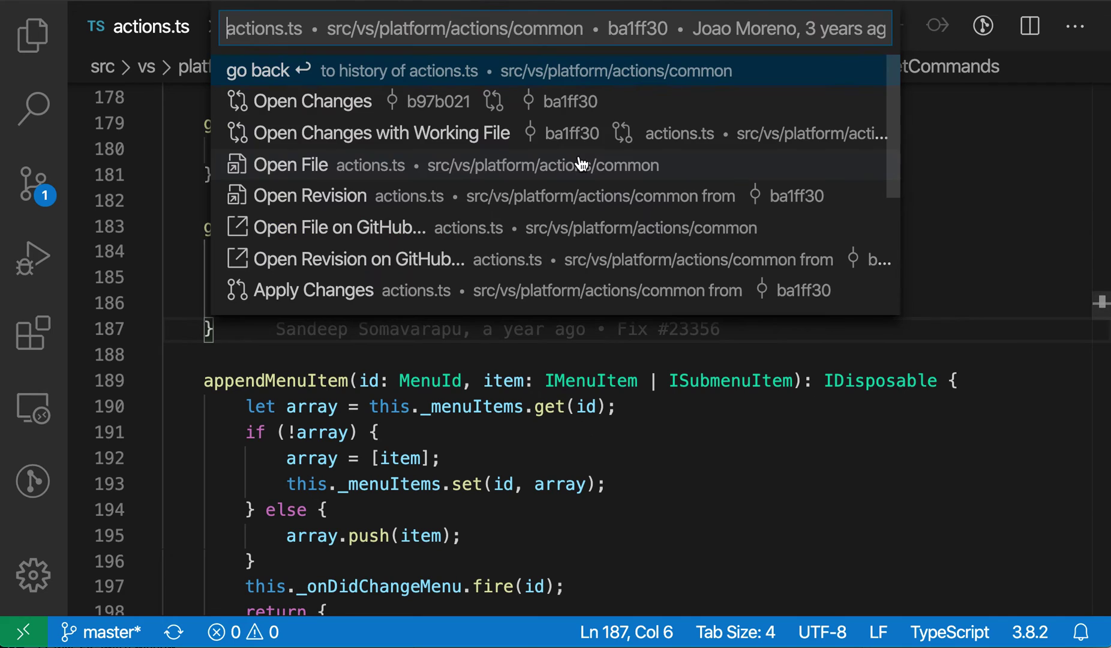
pyautogui.click(330, 75)
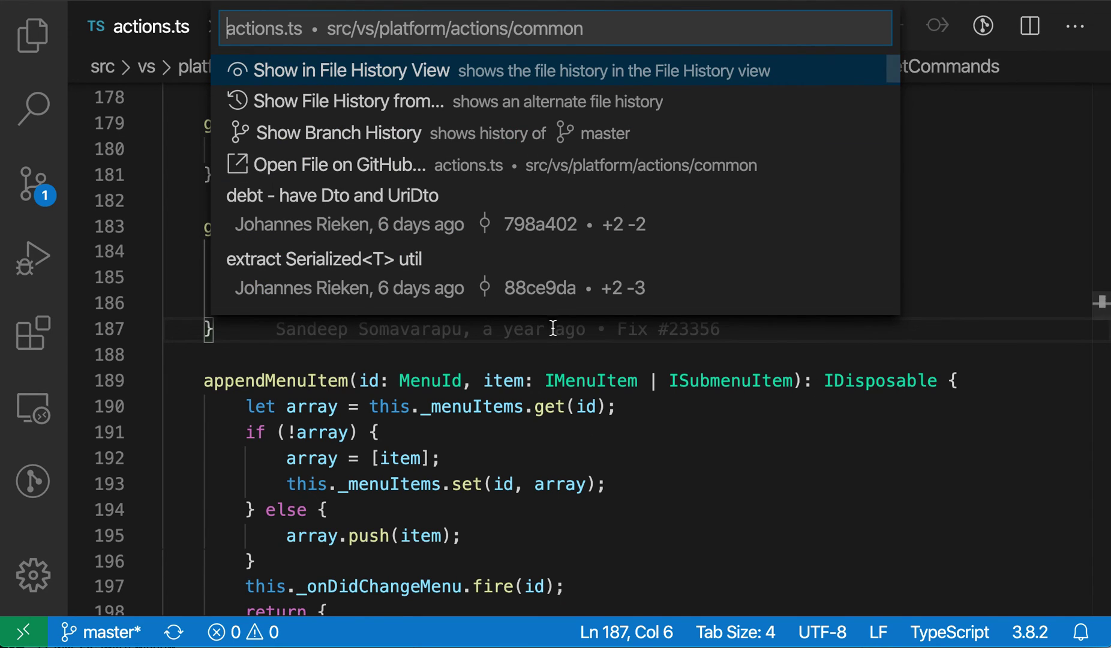